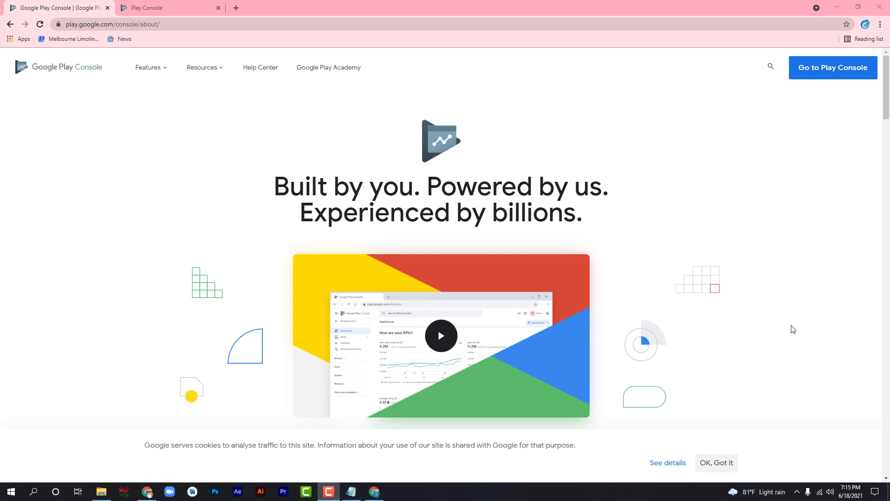
Open the Play Console developer account signup form and look over its fields.
{"action": "left_click", "coordinate": [818, 74]}
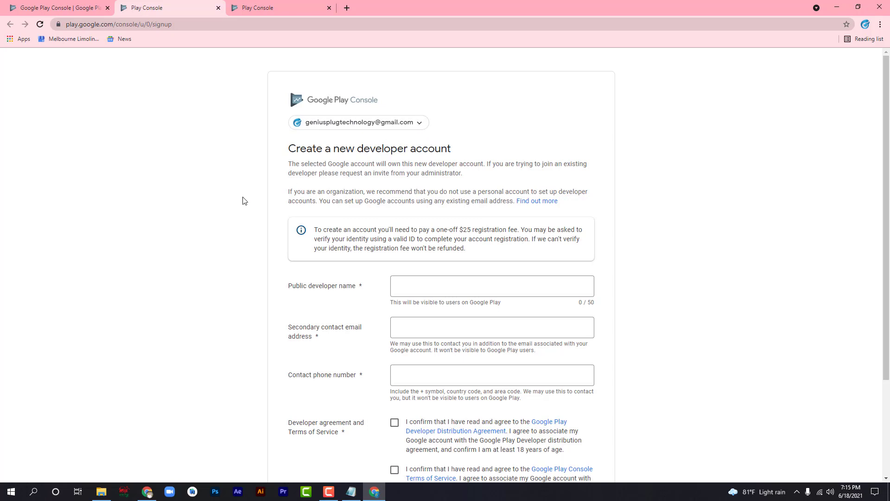
{"action": "scroll", "coordinate": [105, 249], "scroll_direction": "down", "scroll_amount": 2}
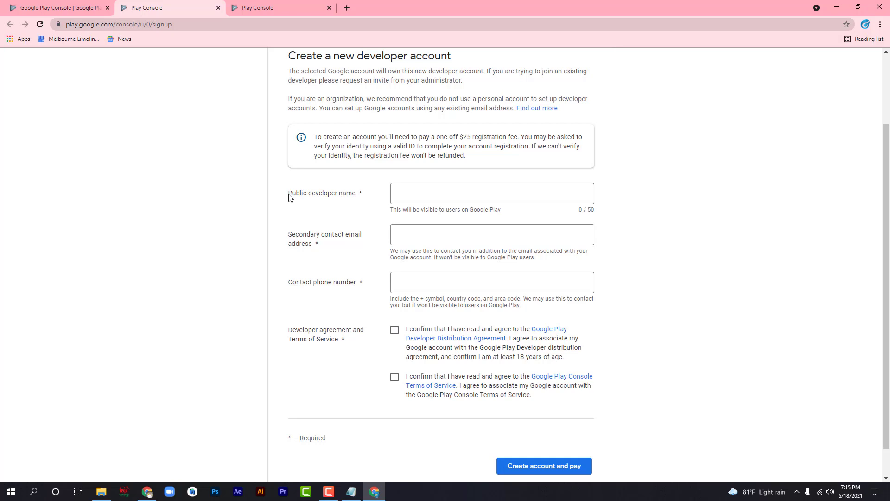
{"action": "scroll", "coordinate": [289, 197], "scroll_direction": "up", "scroll_amount": 1}
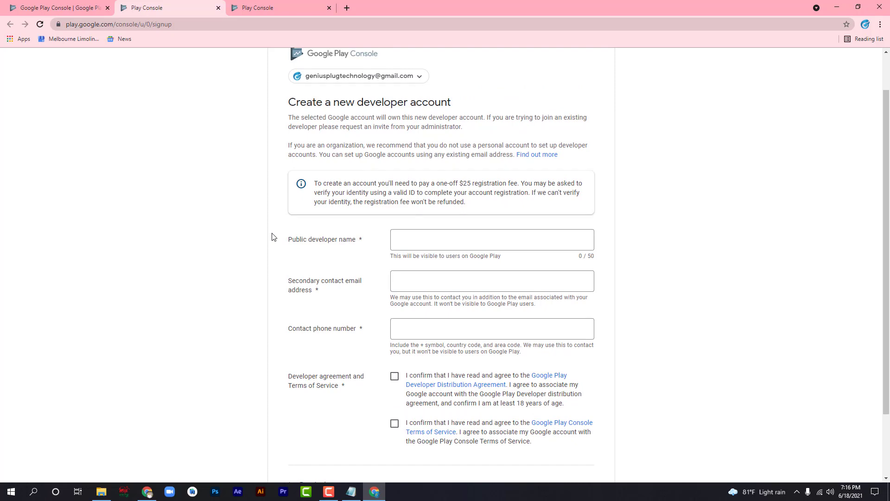
Enter 'Geniusplug Technology' as the public developer name.
{"action": "left_click", "coordinate": [421, 238]}
{"action": "type", "text": "G"}
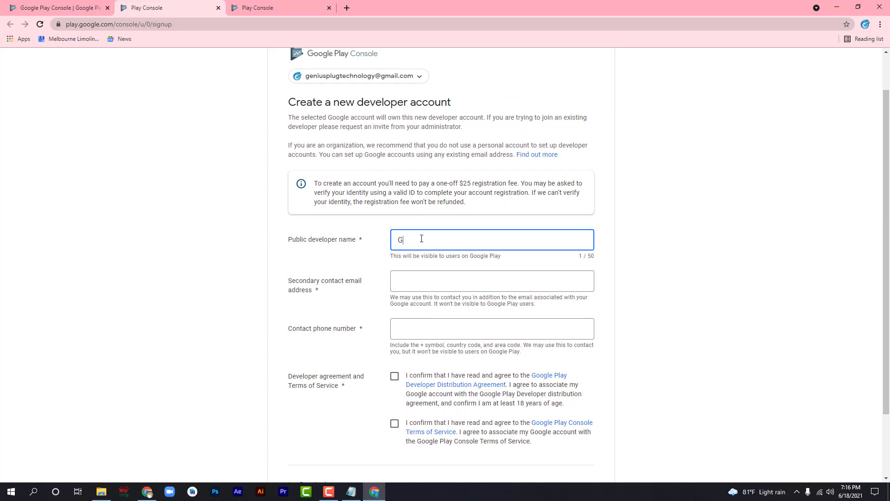
{"action": "type", "text": "eniusplug Technology"}
{"action": "left_click", "coordinate": [347, 269]}
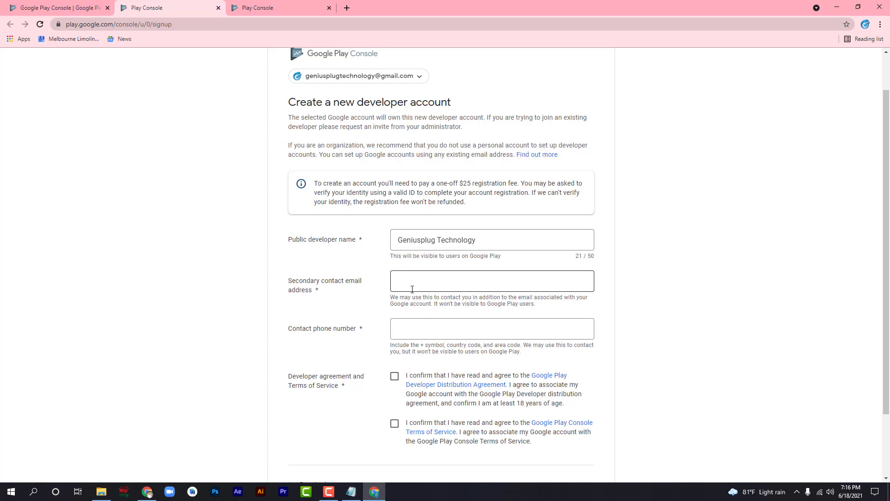
{"action": "scroll", "coordinate": [412, 289], "scroll_direction": "up", "scroll_amount": 1}
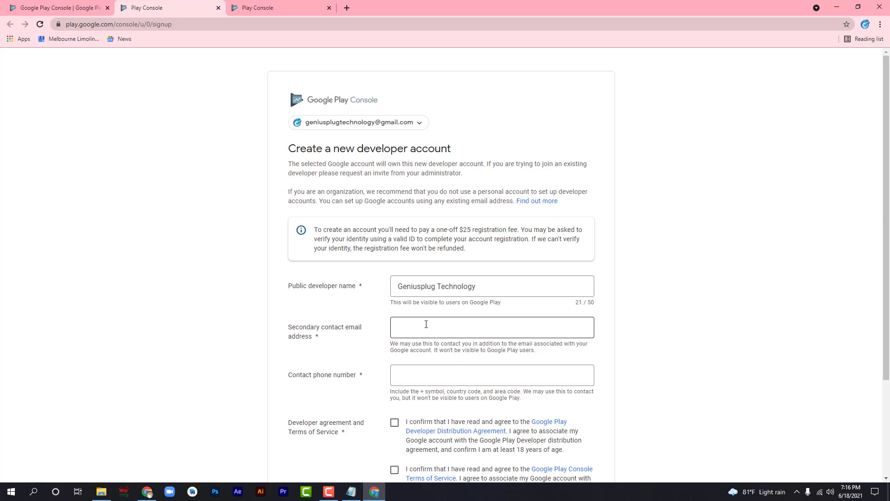
{"action": "scroll", "coordinate": [426, 324], "scroll_direction": "down", "scroll_amount": 1}
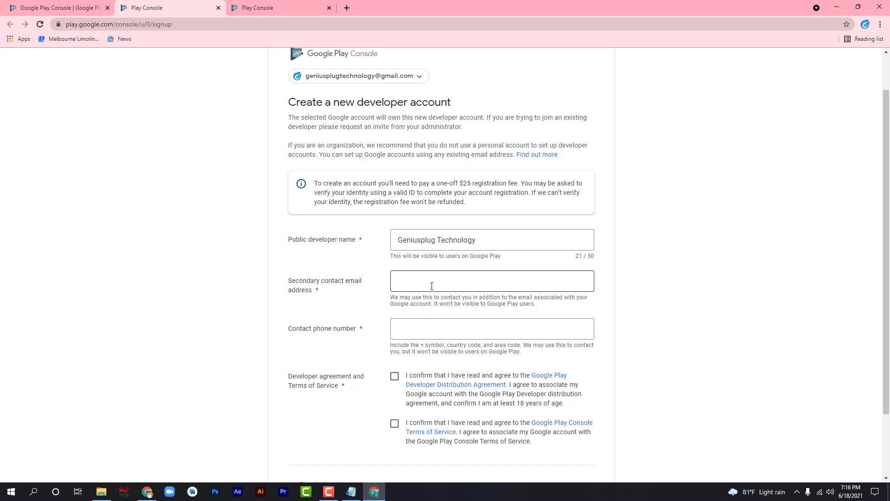
Fill in the secondary contact email and the contact phone number.
{"action": "left_click", "coordinate": [431, 286]}
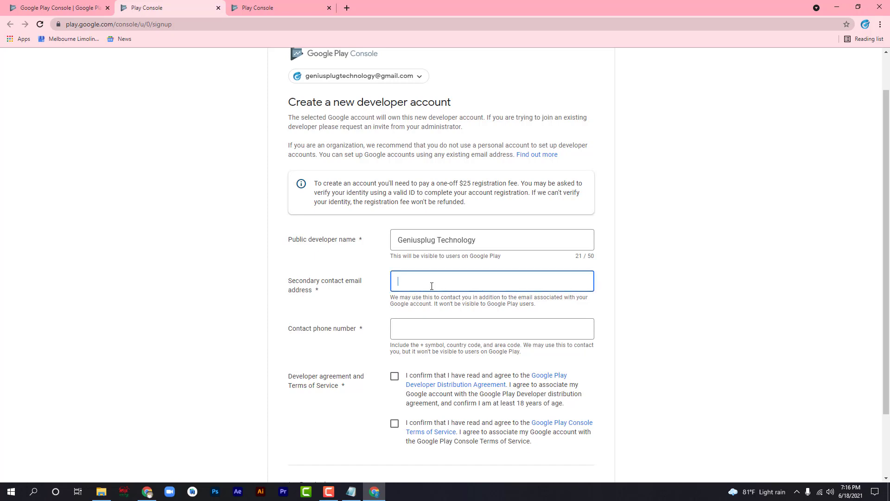
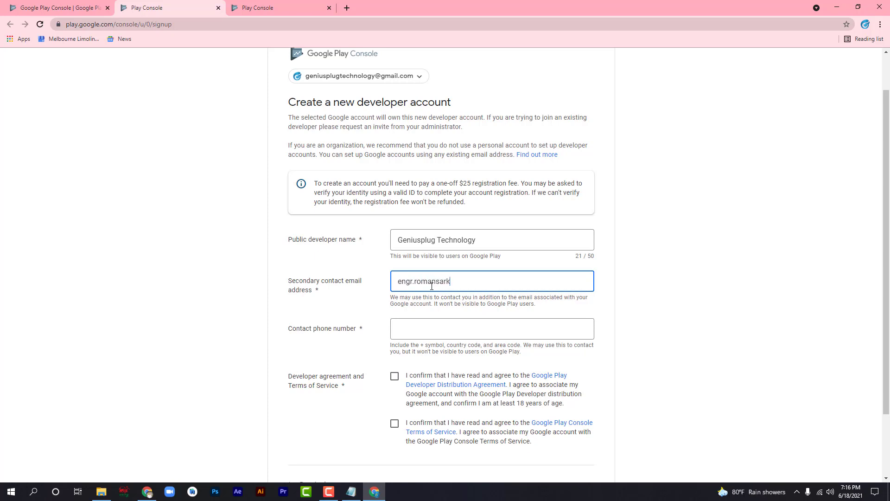
{"action": "left_click", "coordinate": [369, 316]}
{"action": "left_click", "coordinate": [392, 329]}
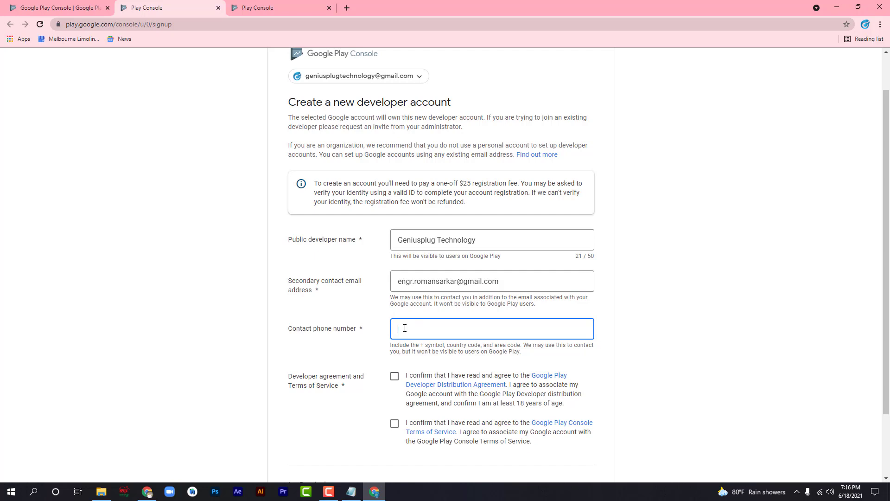
Accept the Developer Distribution Agreement and Terms of Service, then create the account and pay.
{"action": "left_click", "coordinate": [393, 377]}
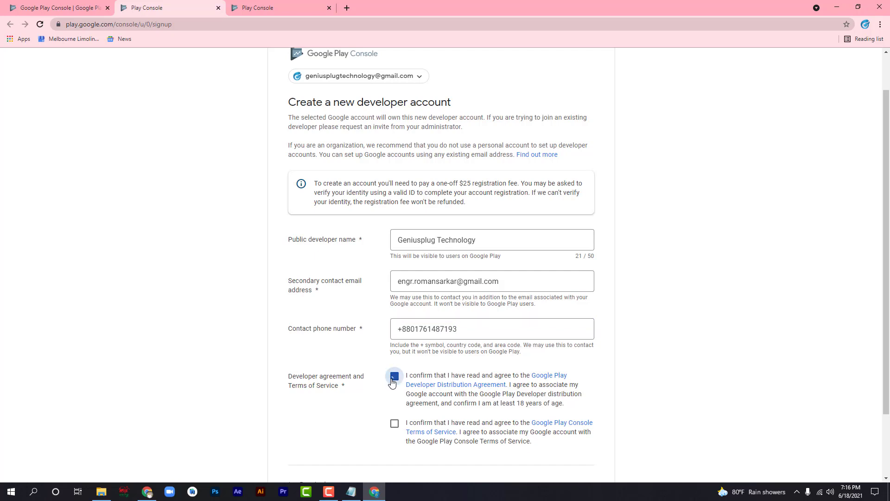
{"action": "left_click", "coordinate": [397, 426]}
{"action": "scroll", "coordinate": [398, 430], "scroll_direction": "down", "scroll_amount": 2}
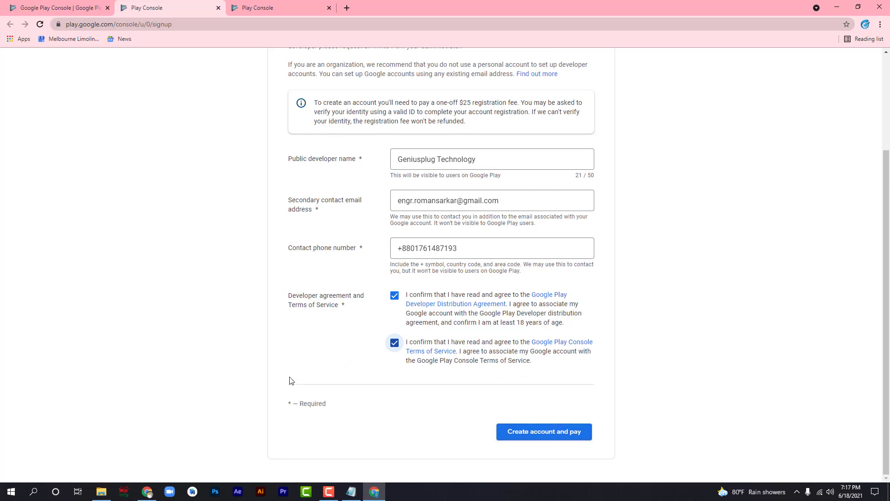
{"action": "left_click", "coordinate": [299, 401]}
{"action": "left_click_drag", "start_coordinate": [439, 103], "coordinate": [474, 103]}
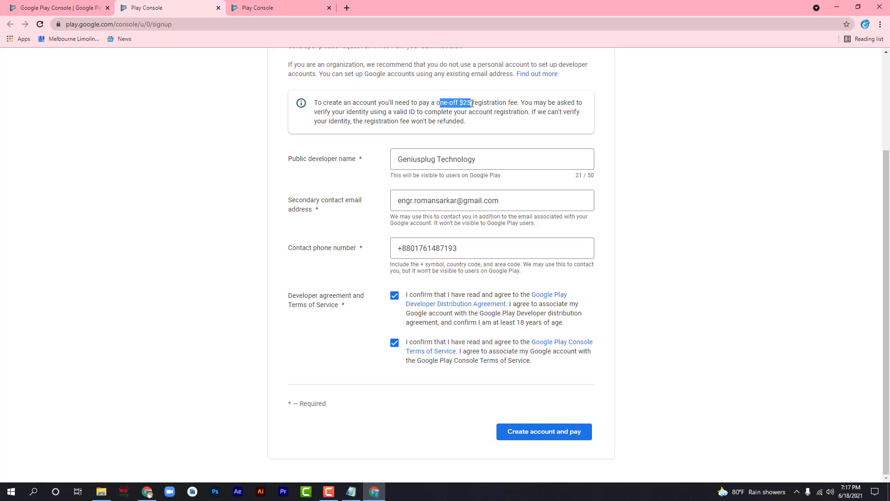
{"action": "left_click", "coordinate": [457, 114]}
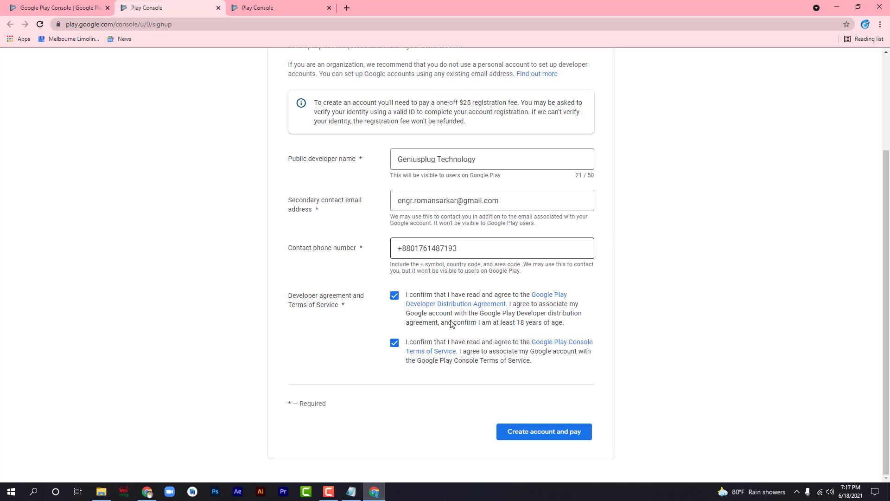
{"action": "left_click", "coordinate": [512, 431]}
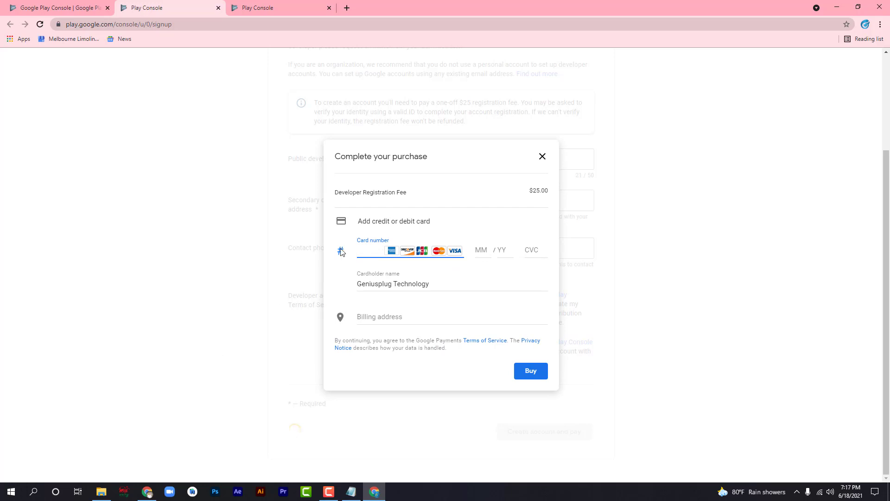
Pay the $25 fee with pasted card details and a Dhaka, 1213 billing address.
{"action": "left_click", "coordinate": [401, 201]}
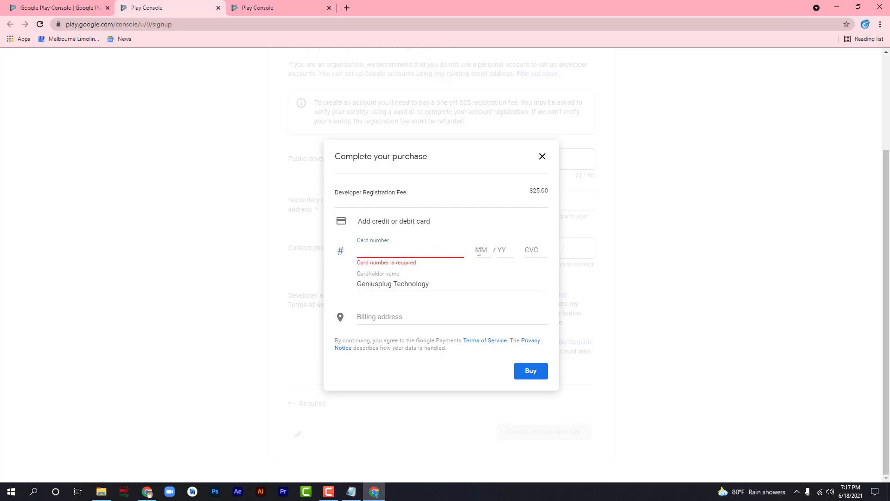
{"action": "left_click", "coordinate": [427, 253]}
{"action": "key", "text": "ctrl+v"}
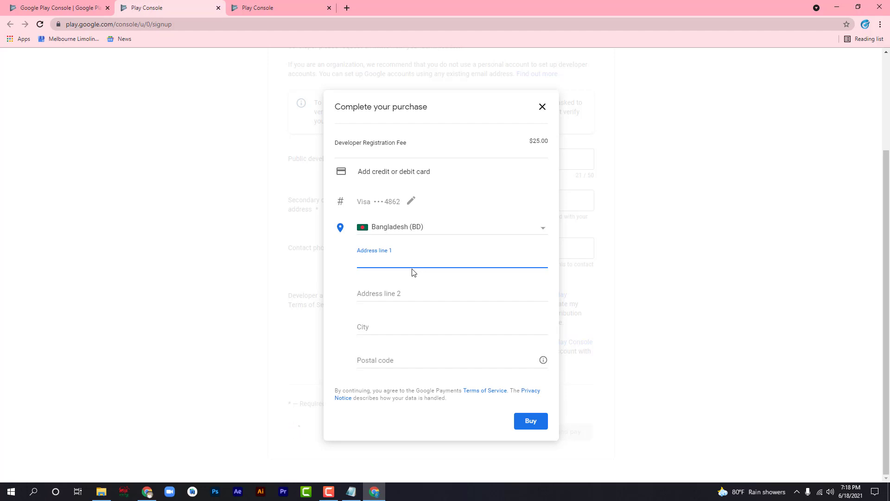
{"action": "type", "text": "Dhaka,Bangladesh"}
{"action": "left_click", "coordinate": [369, 330]}
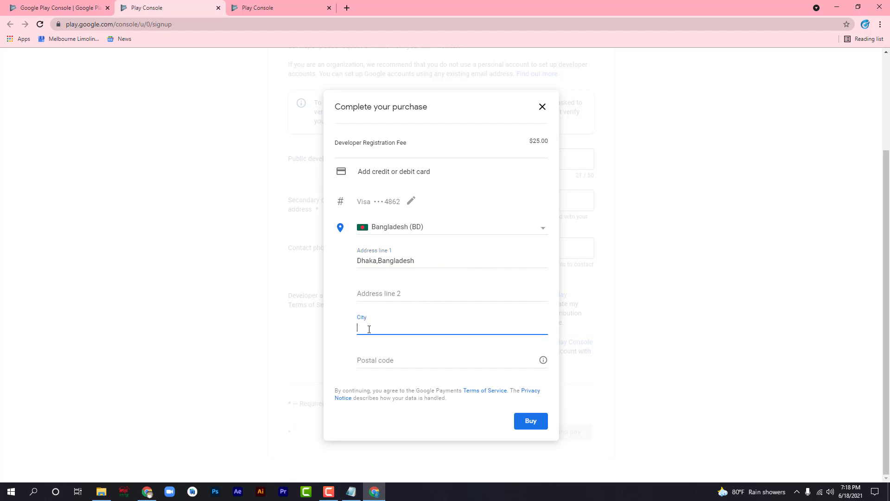
{"action": "type", "text": "Dhaka"}
{"action": "left_click", "coordinate": [397, 360]}
{"action": "type", "text": "1213"}
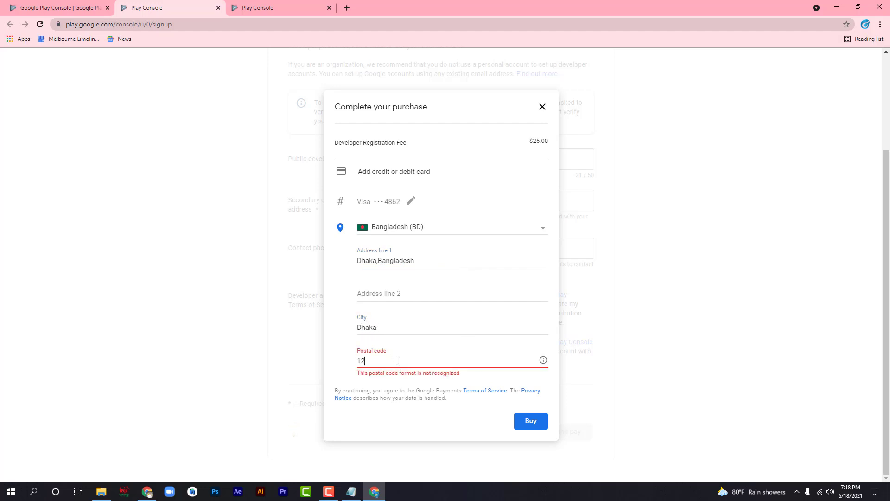
{"action": "left_click", "coordinate": [529, 426]}
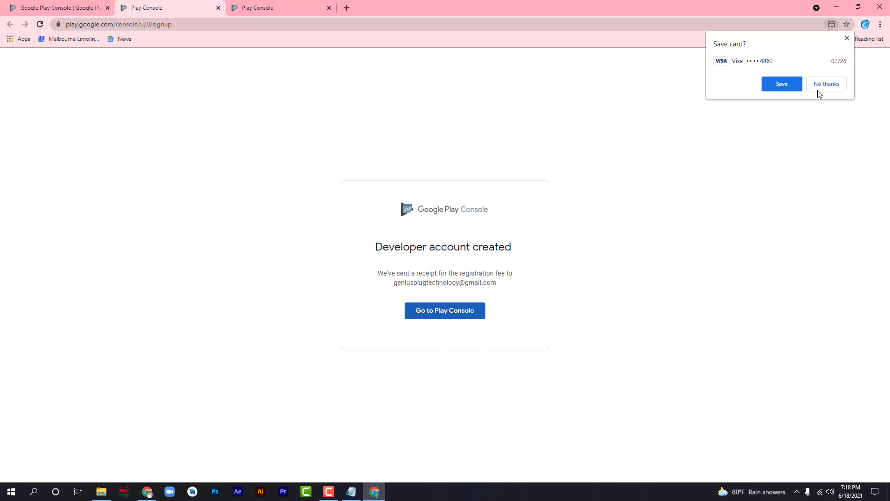
Decline saving the card in Chrome and enter the new Play Console.
{"action": "left_click", "coordinate": [847, 38]}
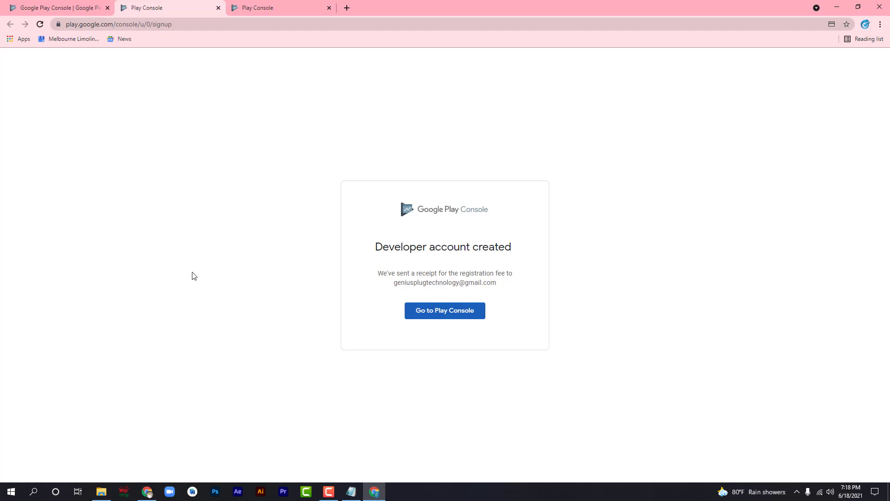
{"action": "left_click", "coordinate": [420, 314]}
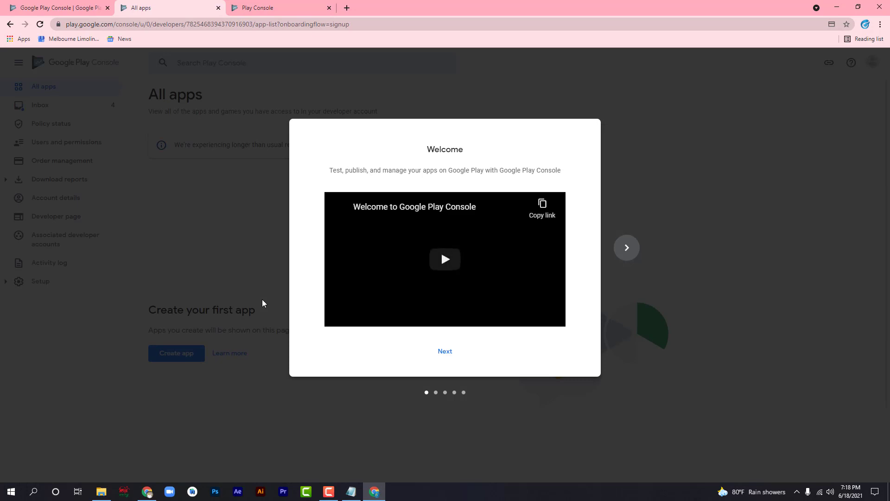
Step through the Welcome slides and choose 'Use the Play Console'.
{"action": "left_click", "coordinate": [626, 248]}
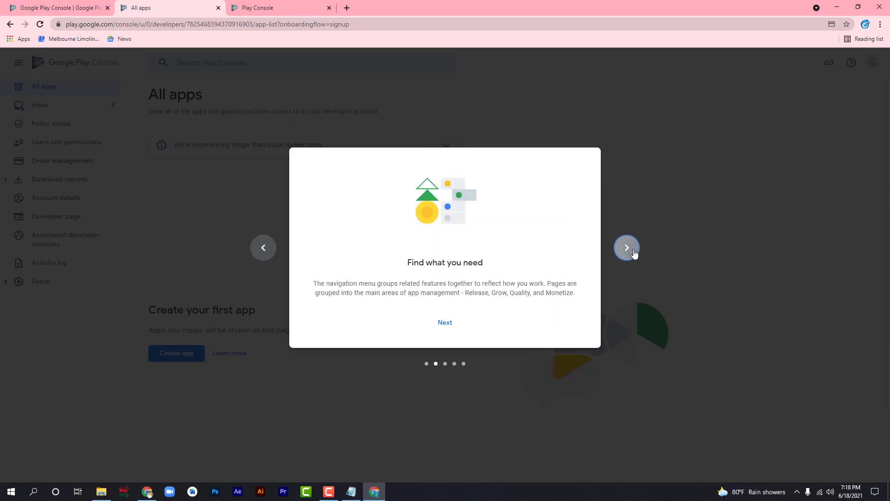
{"action": "left_click", "coordinate": [626, 247]}
{"action": "left_click", "coordinate": [627, 248]}
{"action": "left_click", "coordinate": [626, 247]}
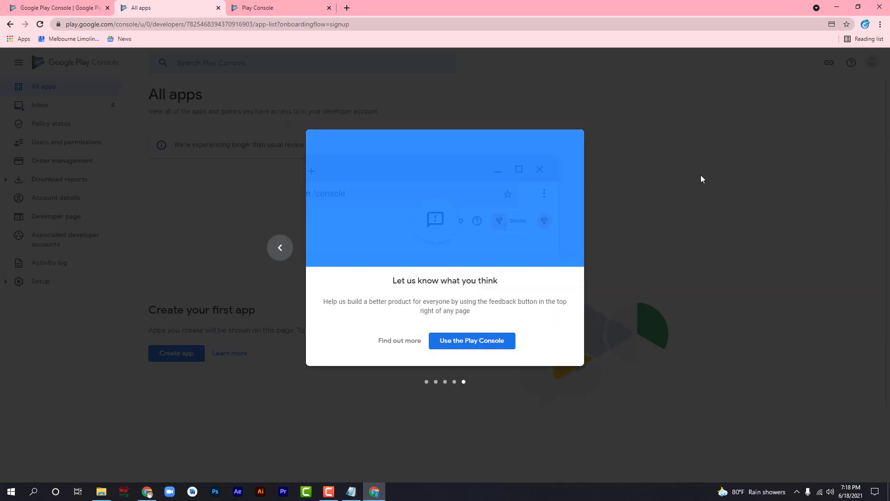
{"action": "left_click", "coordinate": [466, 346]}
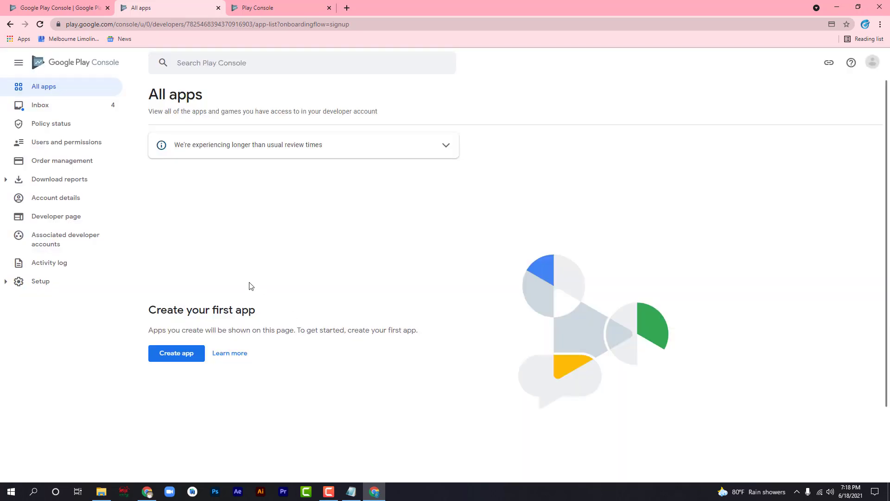
Open the Inbox from the left sidebar.
{"action": "left_click", "coordinate": [59, 109]}
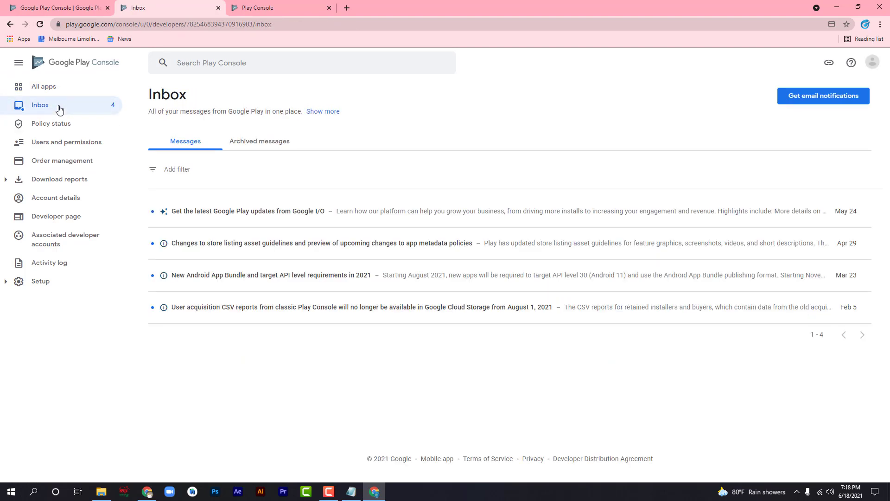